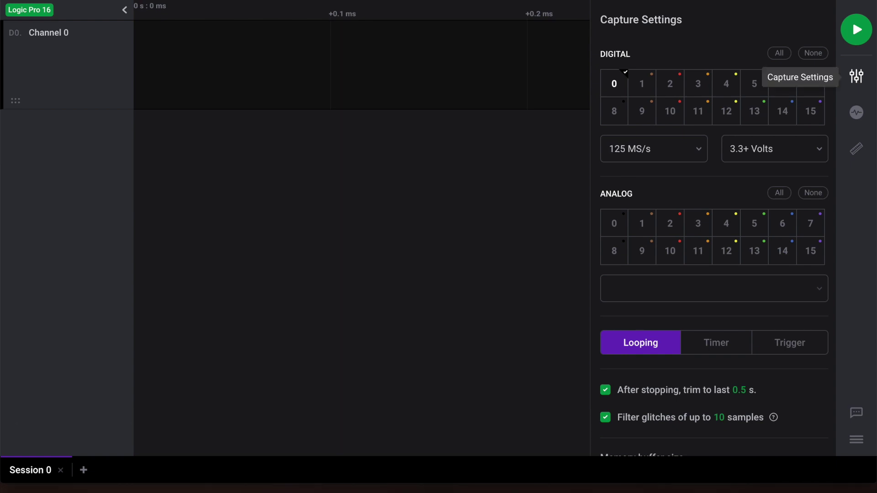
Try enabling digital channels 1 and 2, then disable them, keeping only channel 0 at 500 MS/s.
left_click(862, 78)
left_click(862, 78)
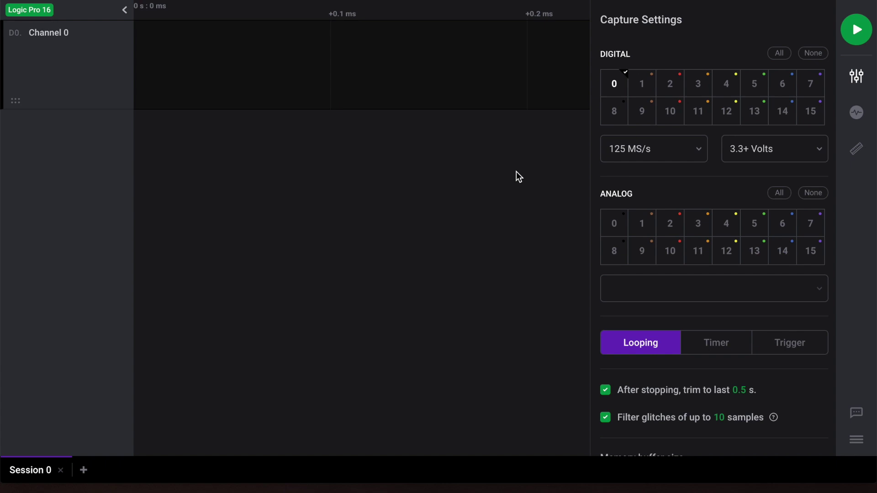
left_click(645, 92)
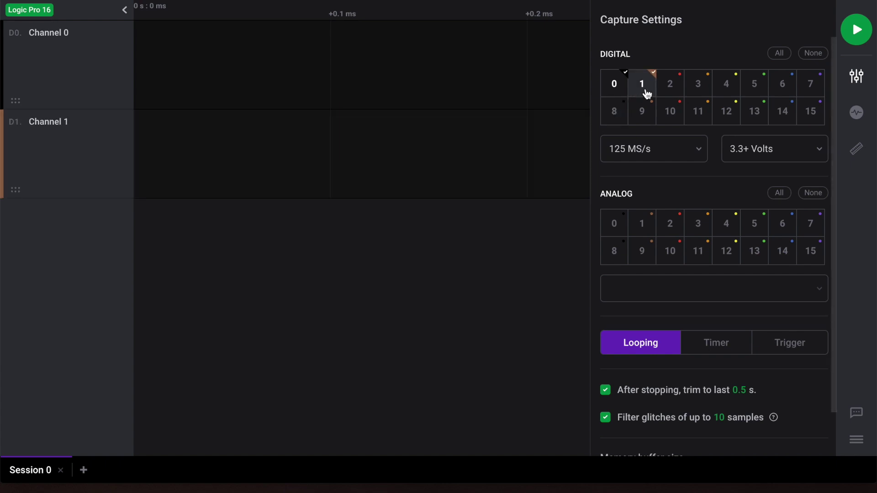
left_click(667, 85)
left_click(668, 86)
left_click(642, 83)
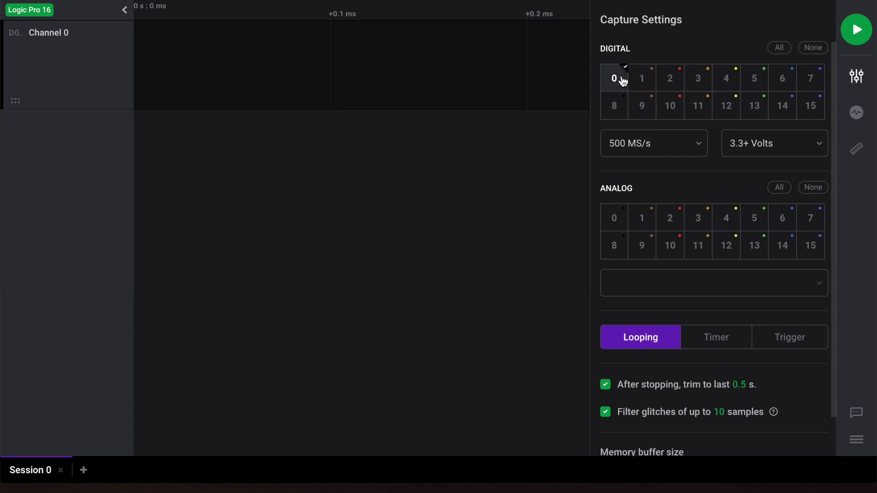
left_click(687, 147)
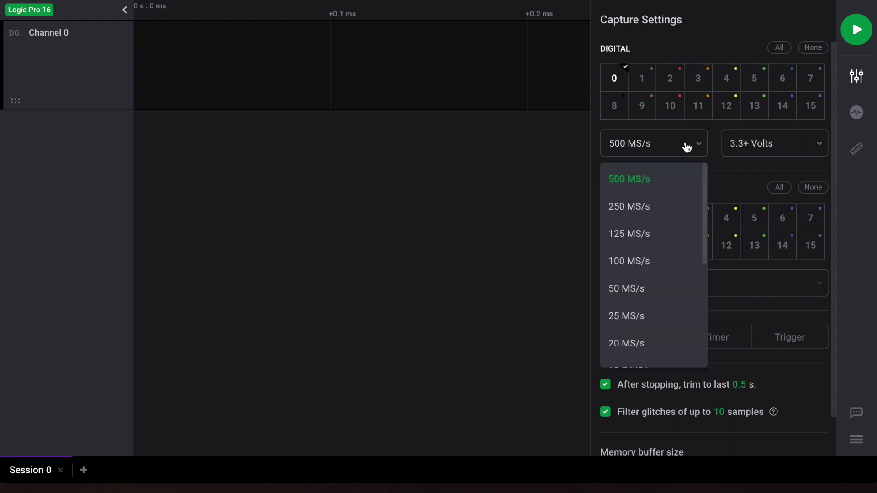
left_click(663, 183)
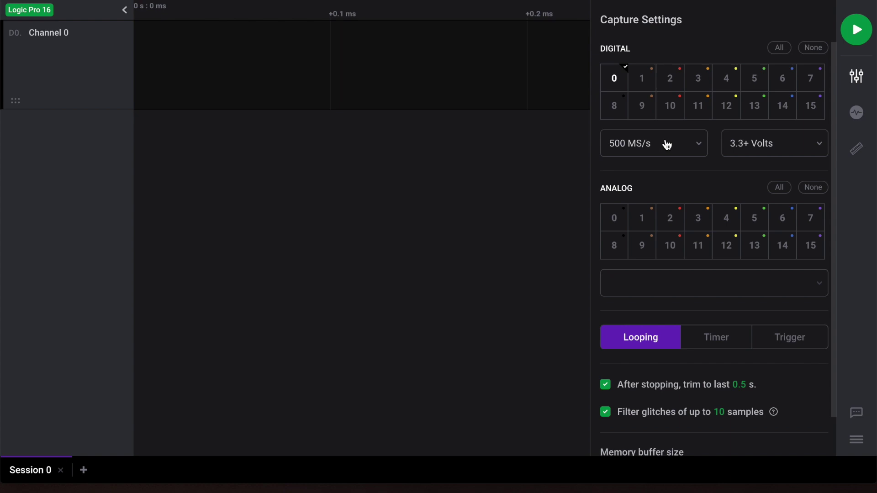
left_click(793, 146)
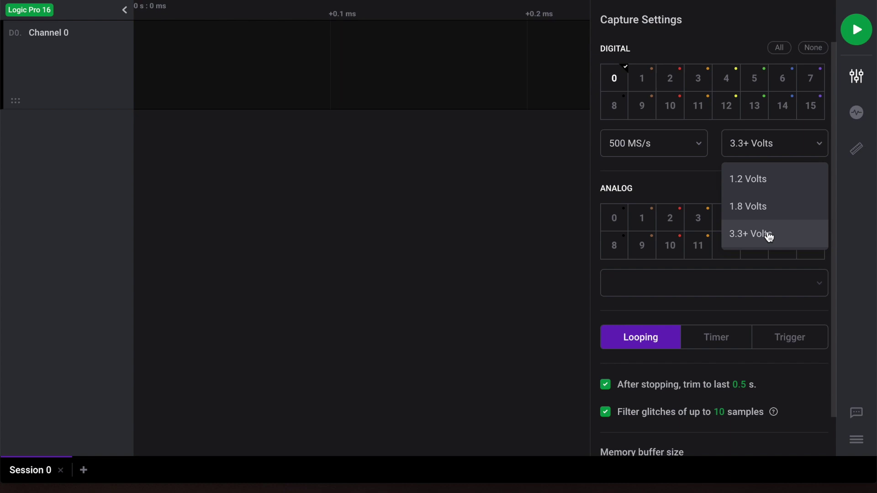
left_click(784, 235)
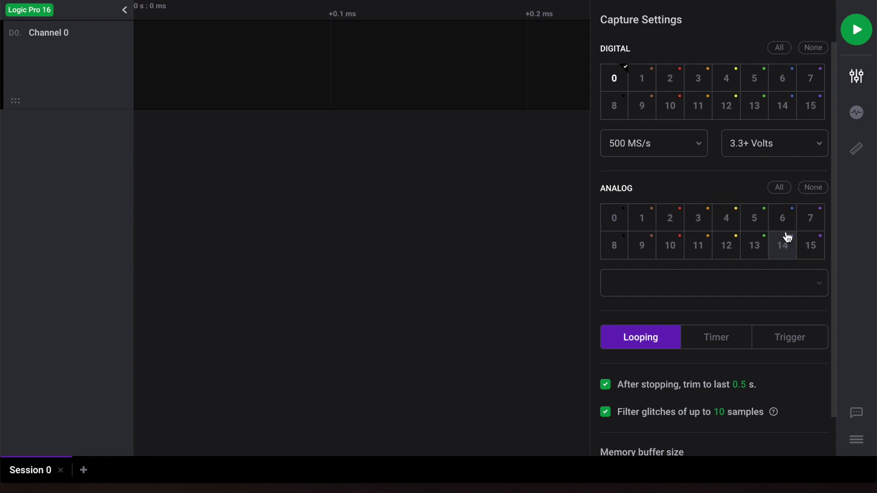
Enable analog channel 0 and set its sample rate to 50 MS/s after briefly trying 1.5625 MS/s.
scroll(781, 246, "up", 1)
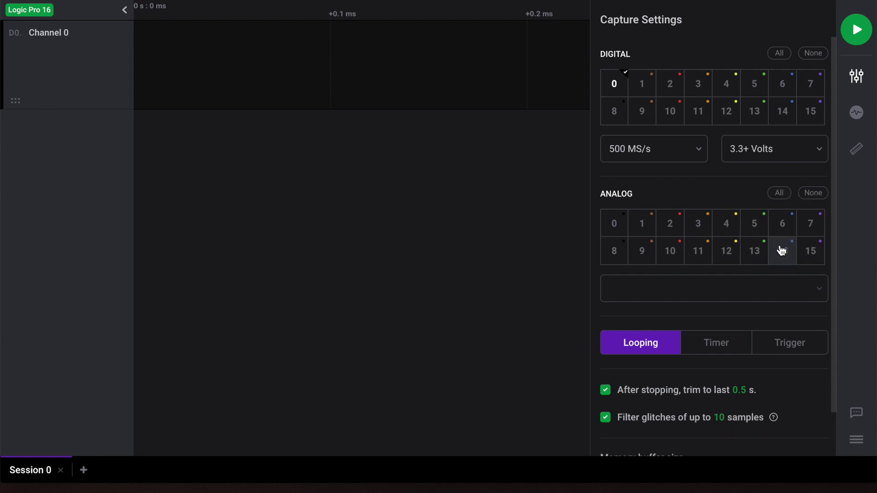
left_click(614, 224)
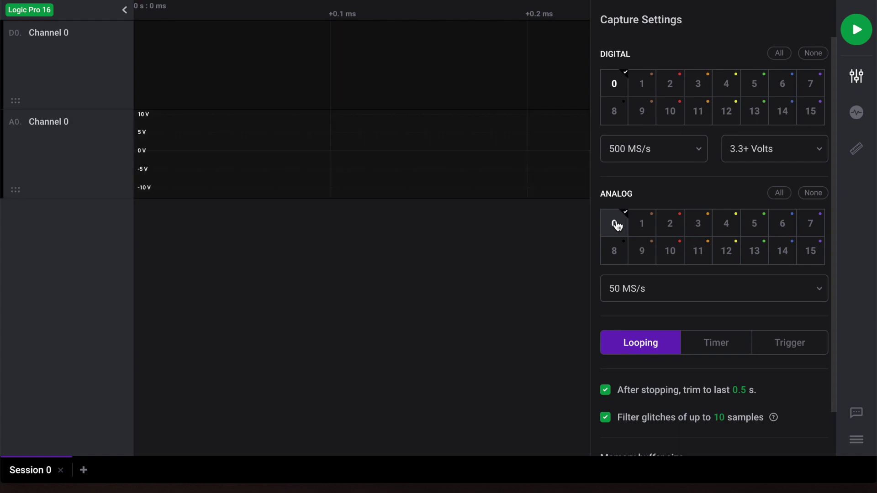
left_click(657, 293)
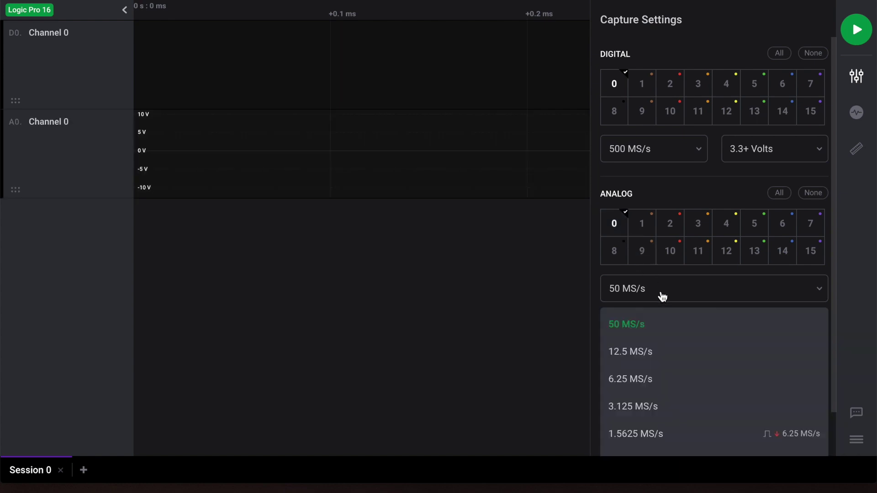
left_click(799, 442)
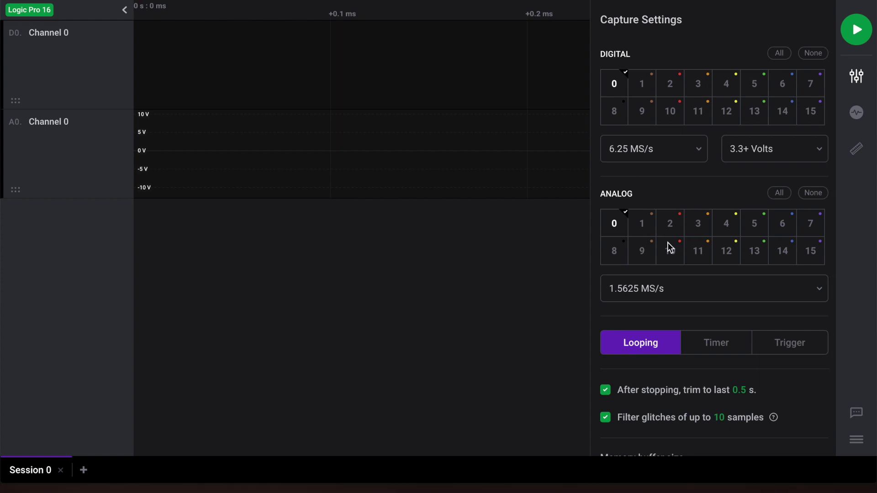
left_click(692, 288)
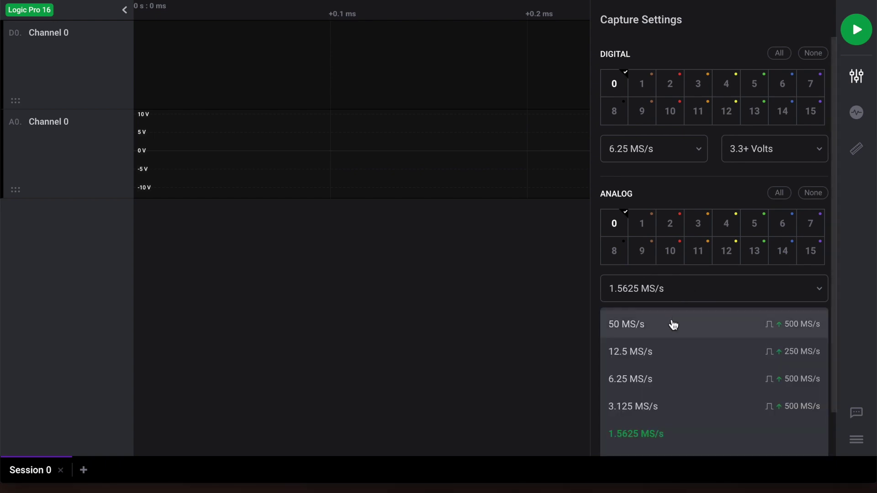
mouse_move(802, 333)
left_click(677, 326)
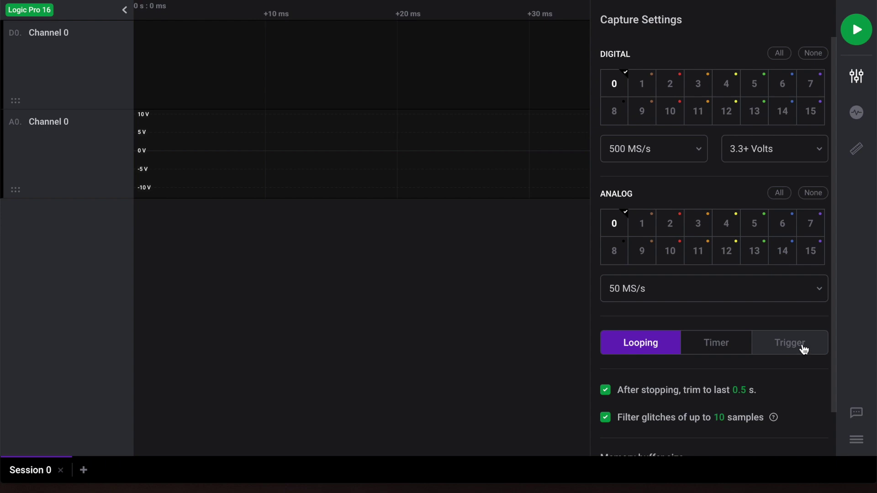
Switch the capture to Timer mode and edit the 'Stop recording after 2 sec' duration.
left_click(734, 352)
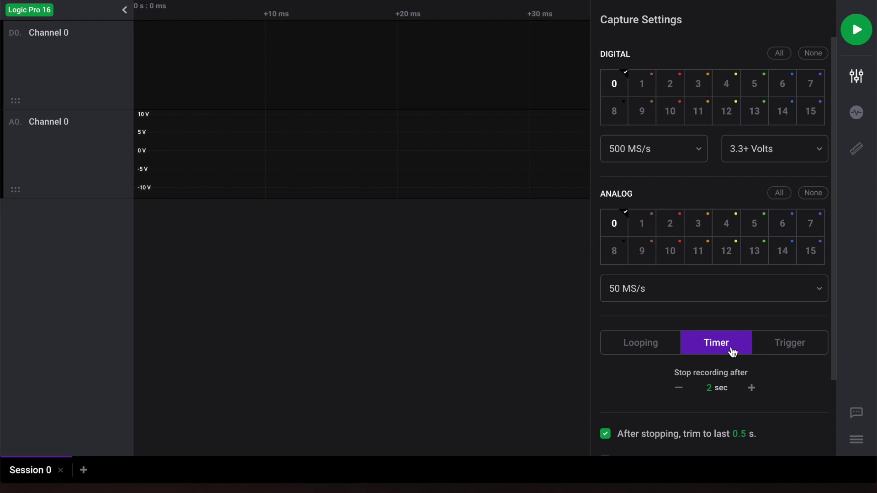
scroll(732, 352, "down", 2)
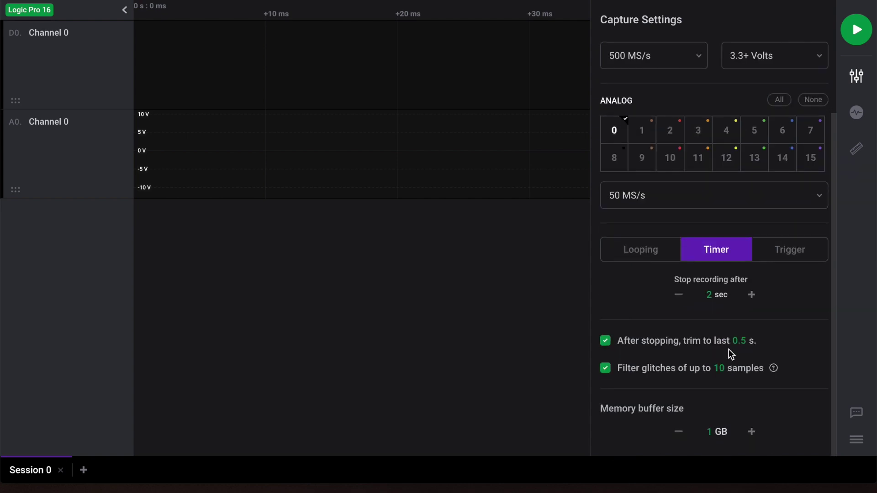
left_click(713, 297)
Record a short capture of the square wave on D0 and A0, then zoom into it.
left_click(855, 33)
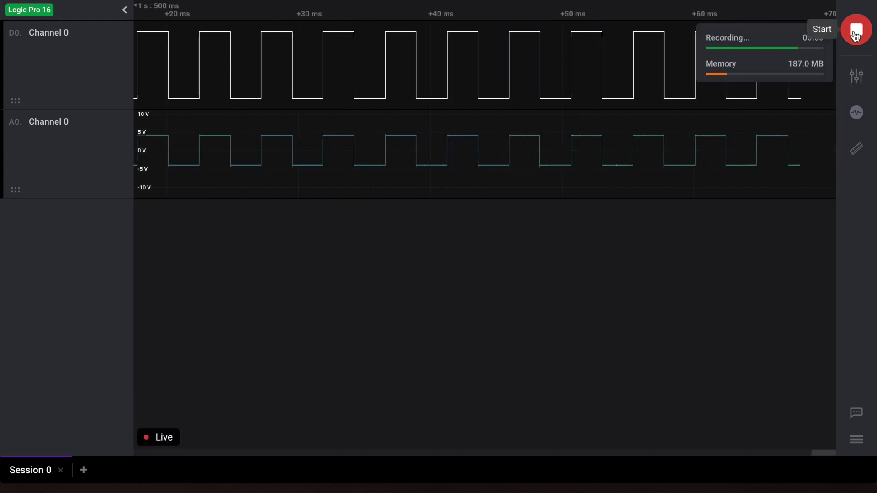
left_click(856, 32)
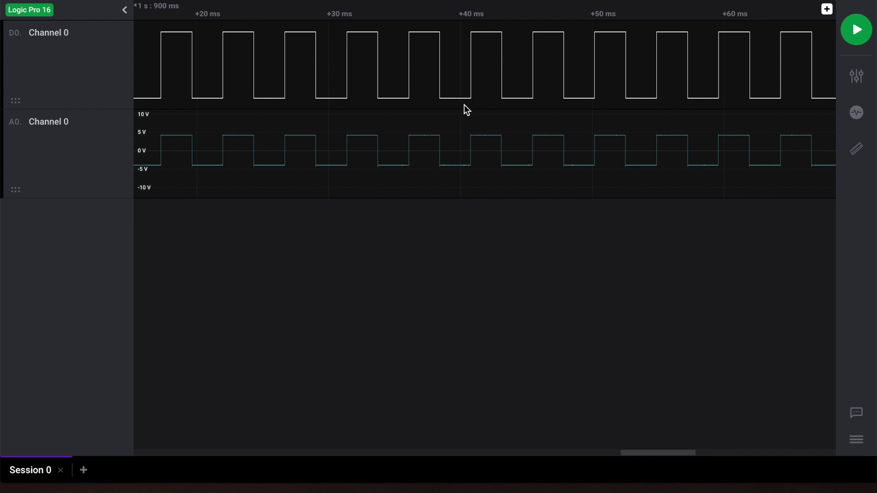
scroll(467, 101, "up", 3)
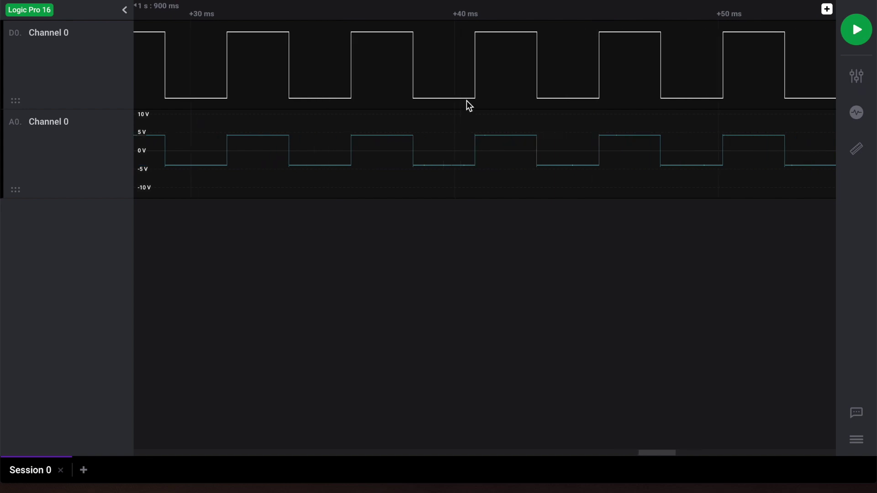
scroll(467, 100, "down", 5)
scroll(467, 101, "up", 1)
scroll(467, 100, "up", 3)
scroll(466, 99, "down", 2)
Pan to a D0 pulse to read about 212.78 Hz, 49.95% duty and 4.70 ms period.
left_click_drag(452, 78, 366, 77)
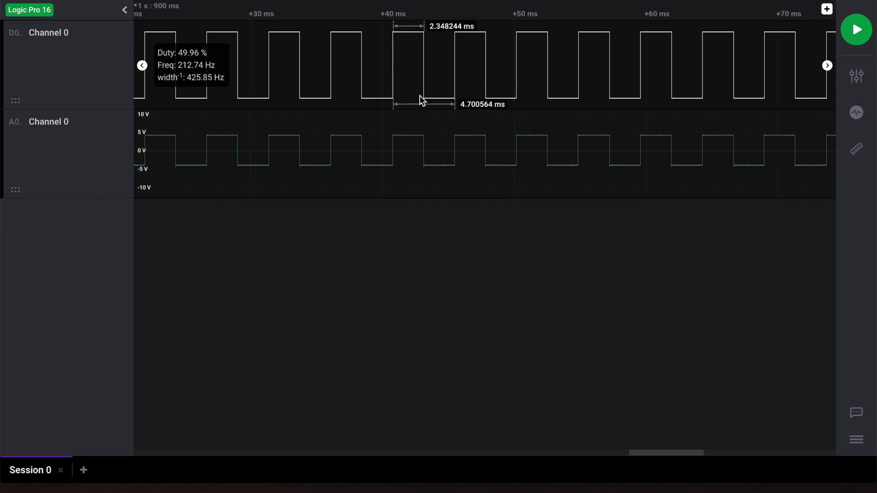
scroll(419, 95, "up", 2)
scroll(420, 95, "down", 2)
scroll(419, 95, "left", 5)
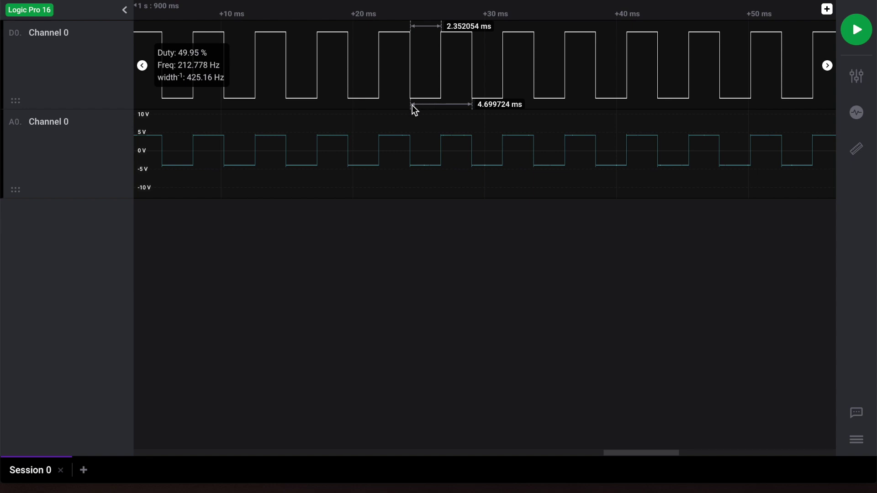
left_click(855, 440)
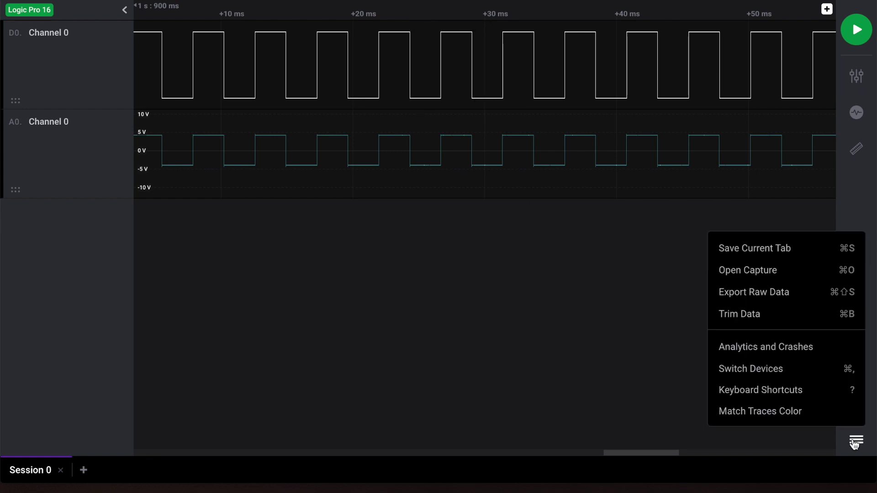
left_click(791, 391)
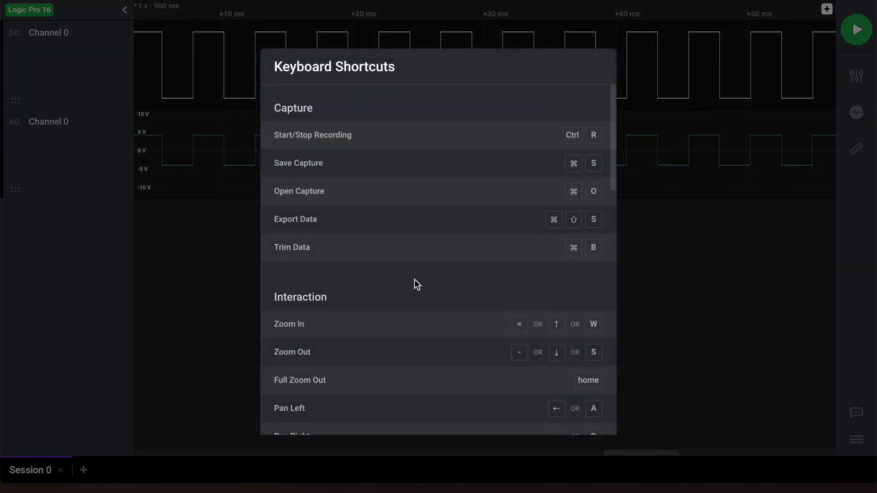
scroll(438, 282, "down", 3)
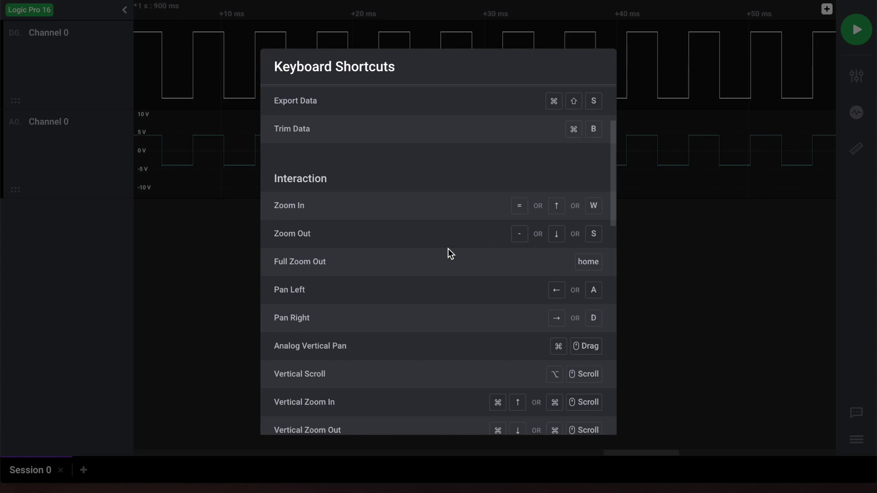
key("Escape")
key("Left")
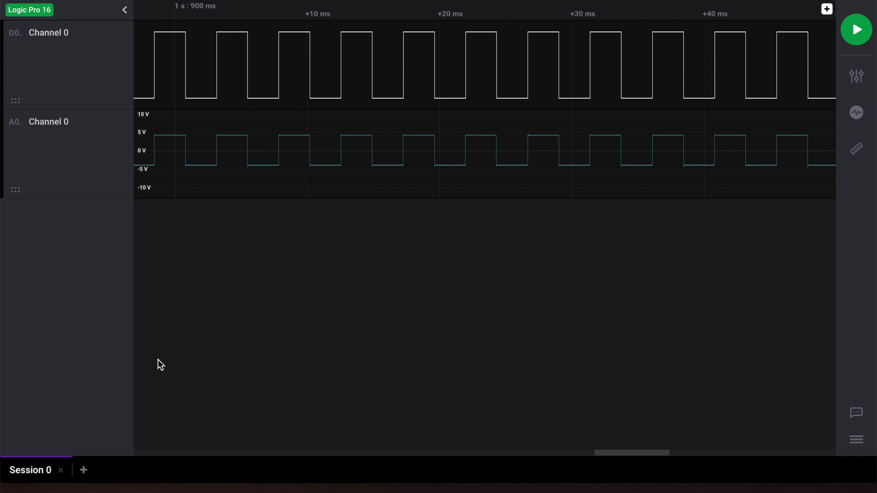
Capture the D0/A0 square wave again in a new Session 6, then show Session 0's options menu.
left_click(84, 470)
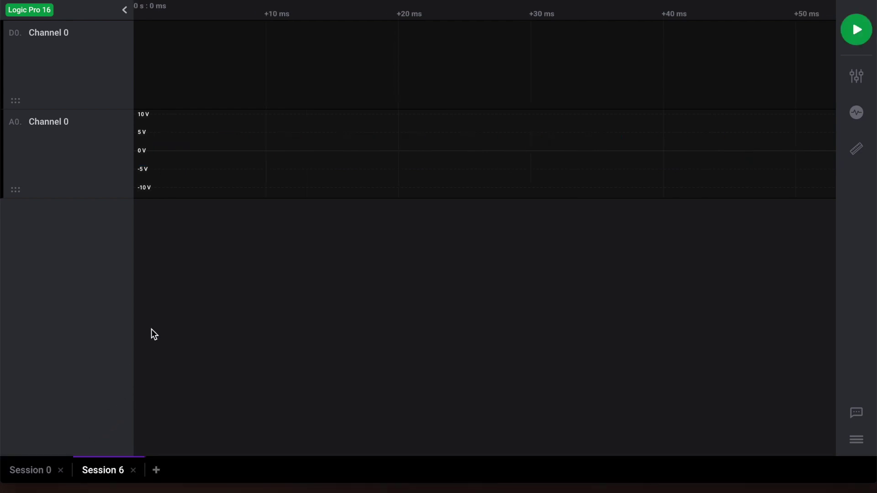
left_click(857, 30)
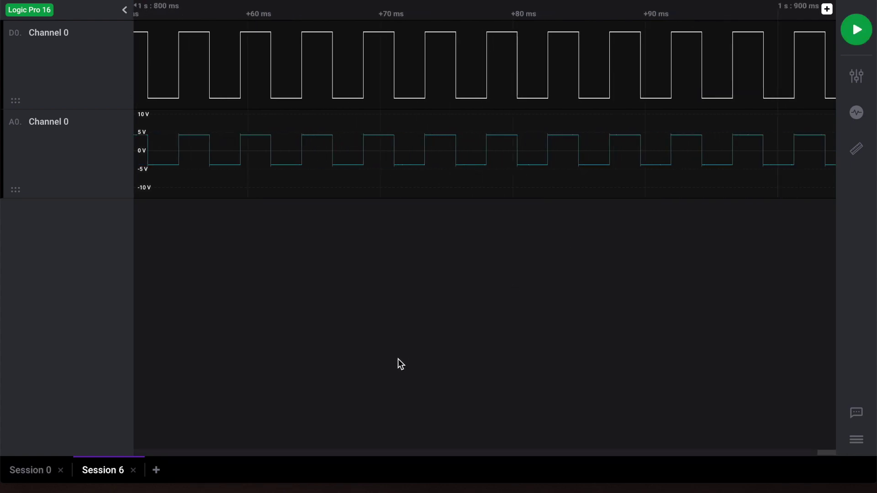
left_click(31, 475)
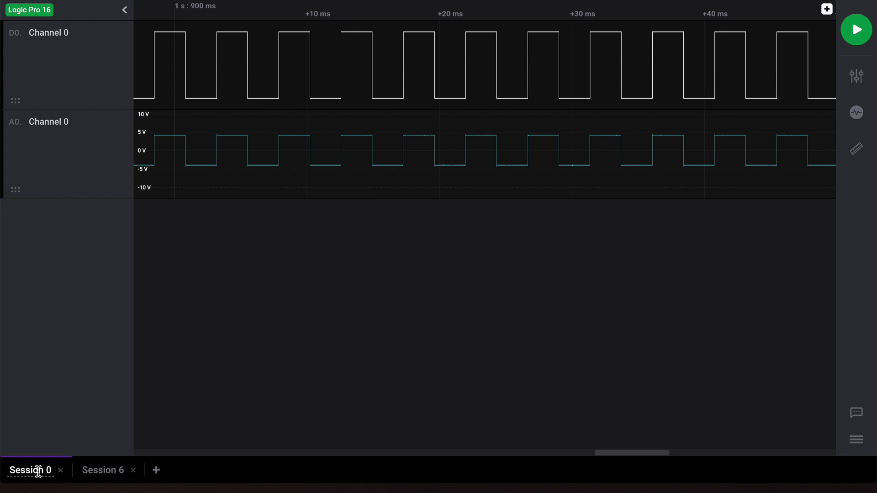
left_click(857, 443)
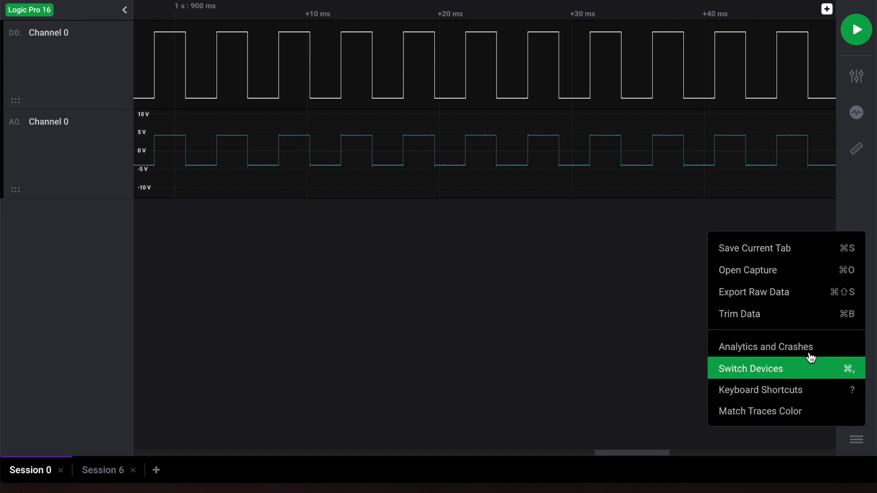